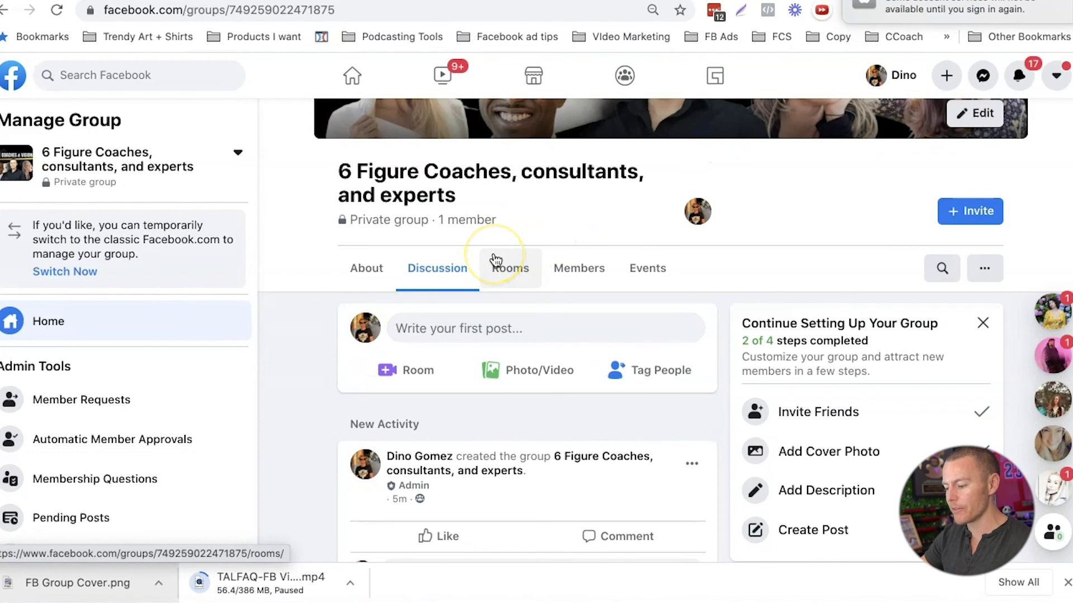
- Add and save the group description "Private community for dentists........." from the group setup checklist
scroll(349, 335, down, 1)
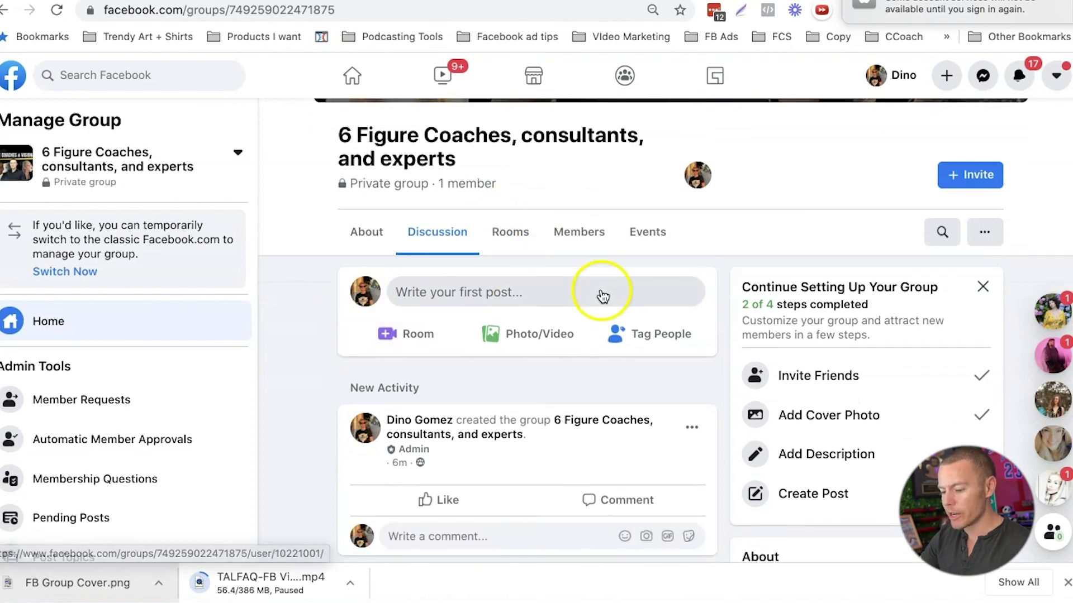
scroll(749, 299, down, 1)
drag(761, 303, 924, 314)
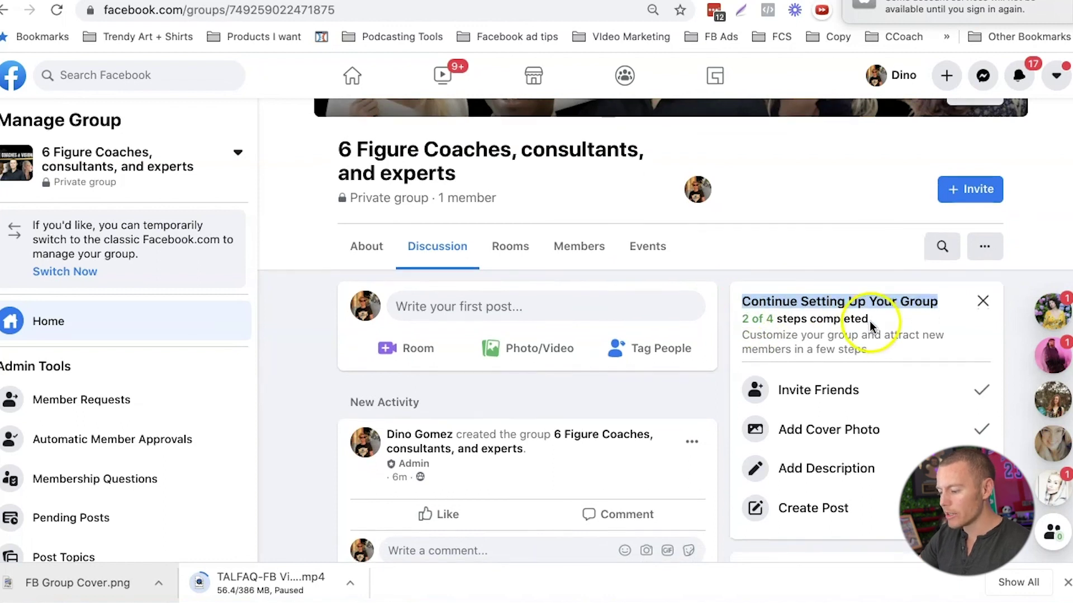
scroll(860, 335, down, 1)
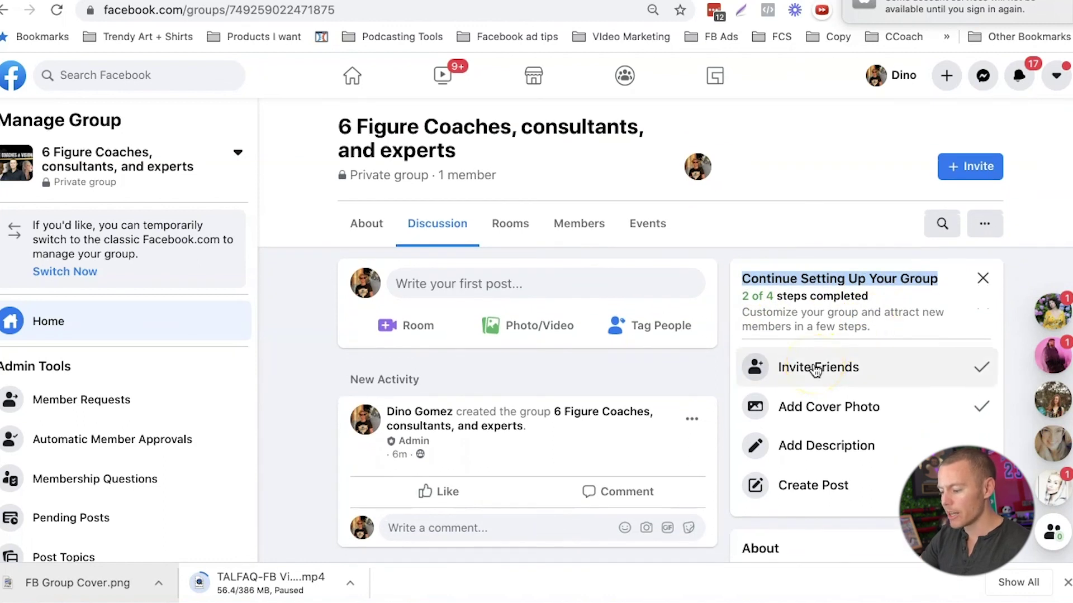
scroll(814, 363, down, 1)
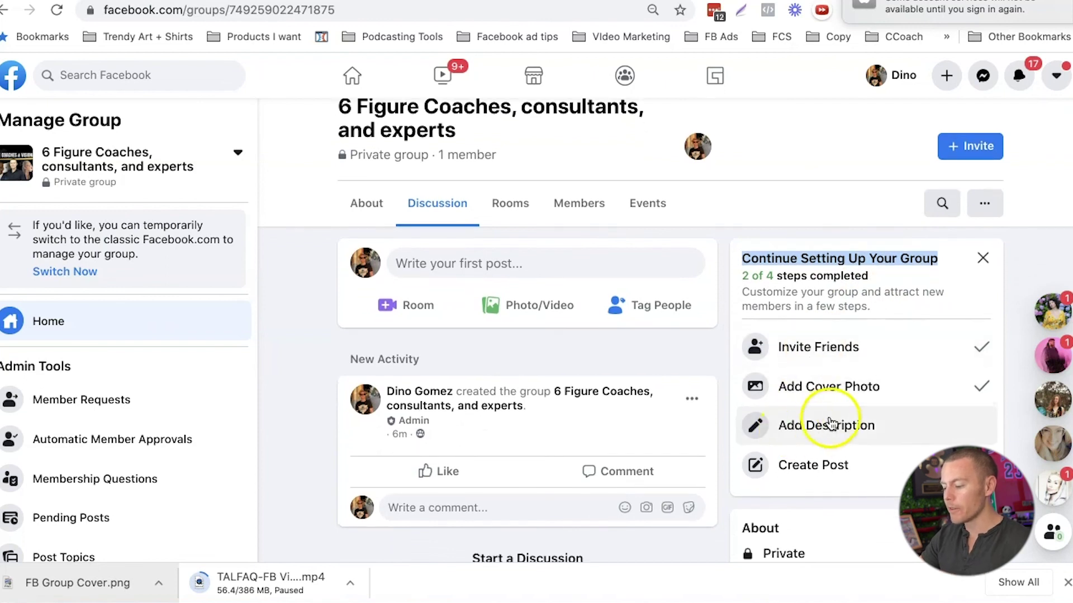
click(815, 434)
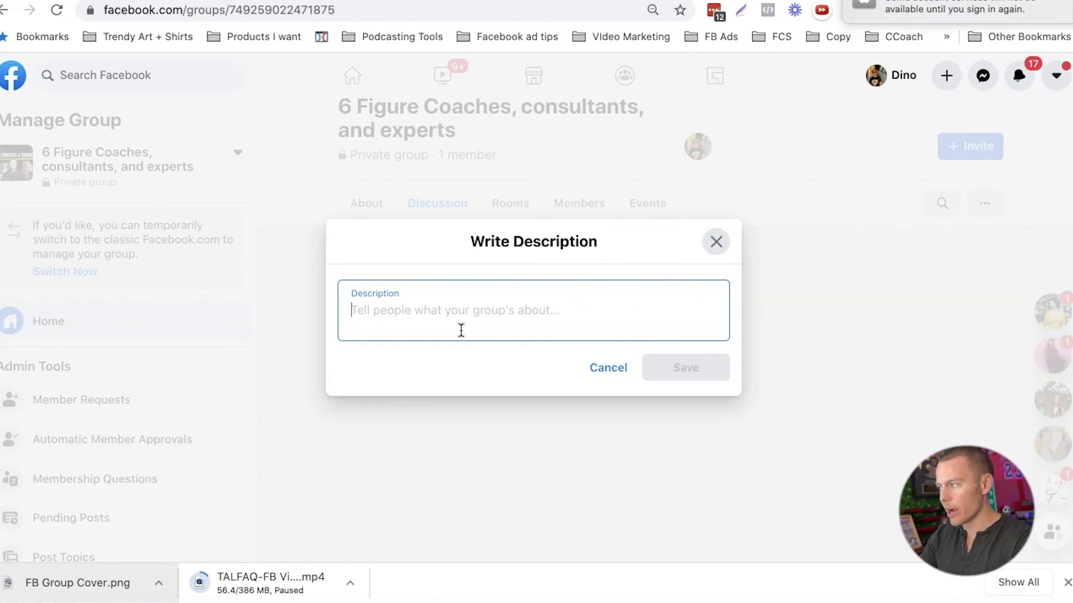
text(Den)
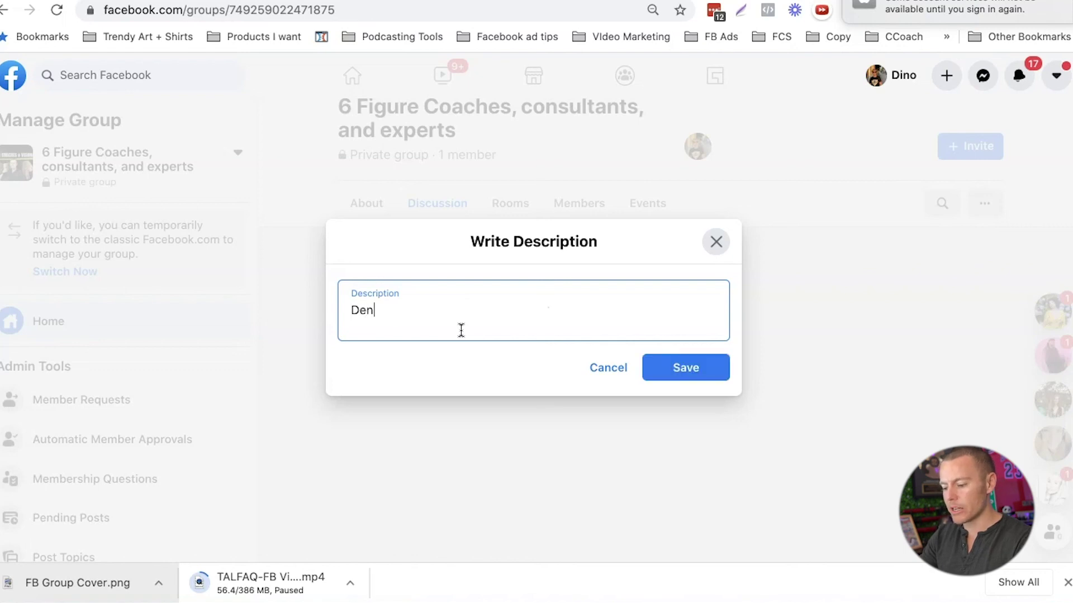
key(BackSpace)
text(This)
key(BackSpace)
key(BackSpace)
text(Private community)
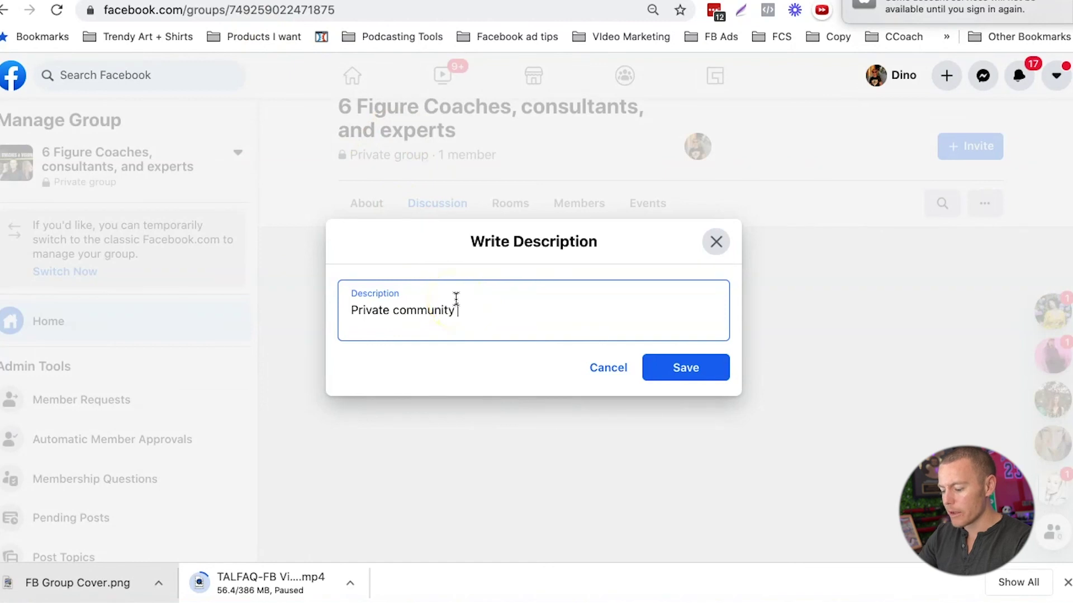
text(ntists.........)
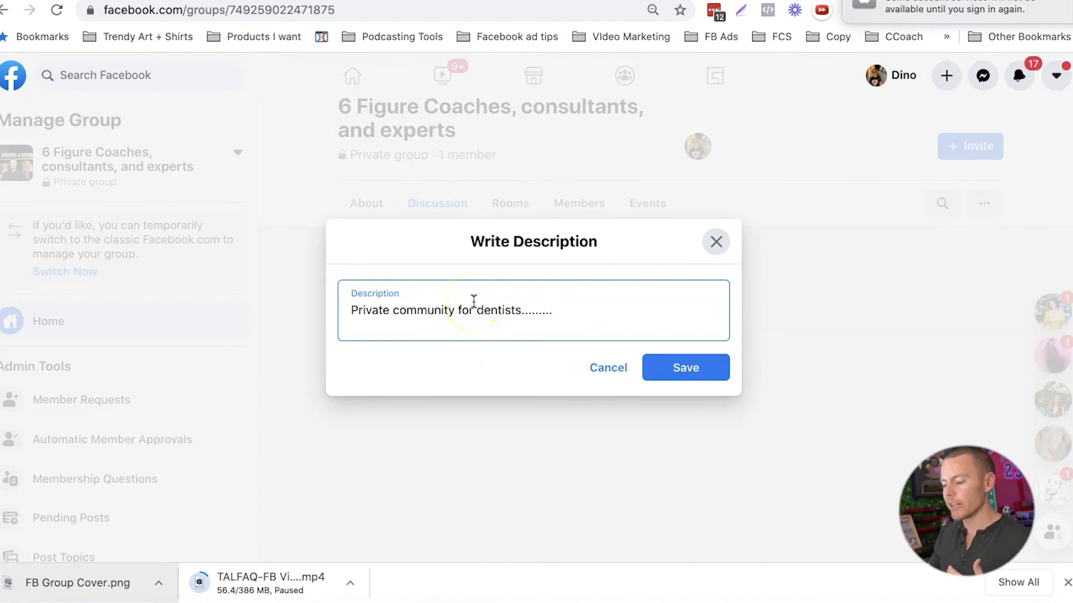
click(670, 376)
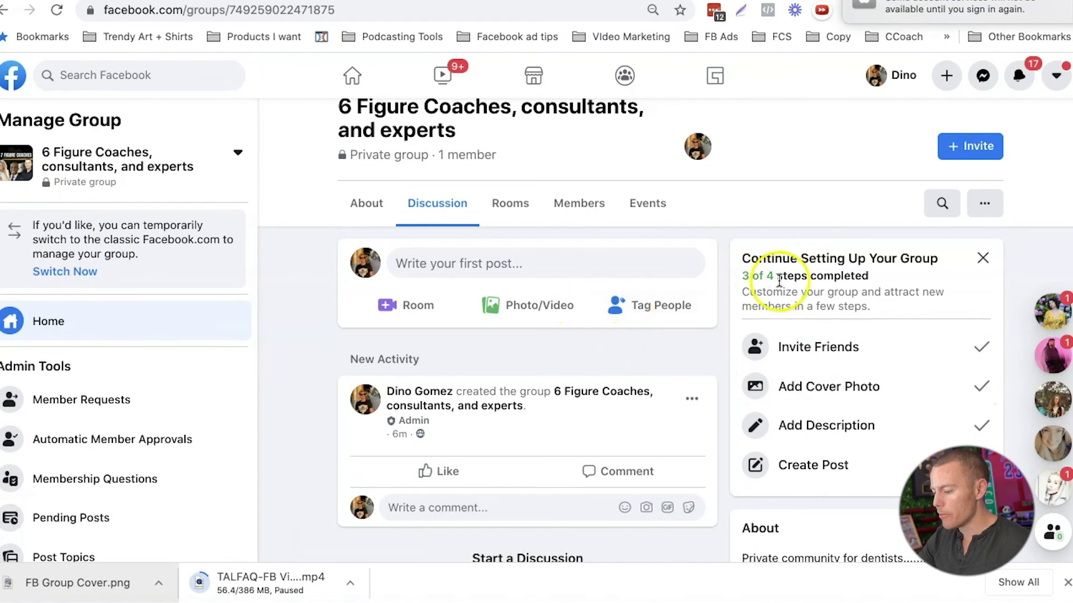
click(982, 203)
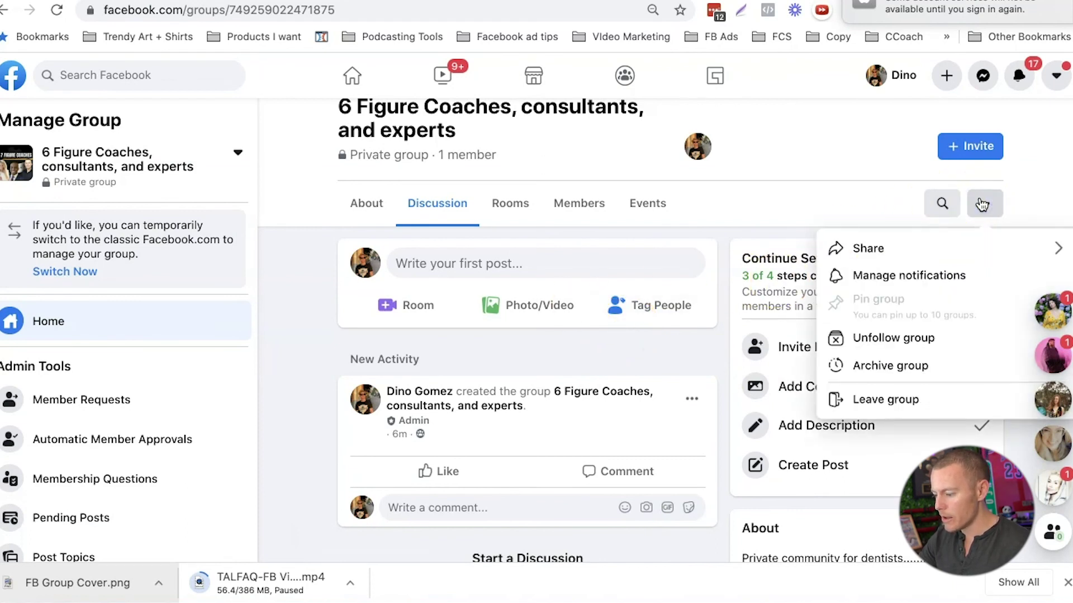
click(982, 203)
- Create the group's first rule from the "No Promotions or Spam" example
scroll(139, 353, down, 3)
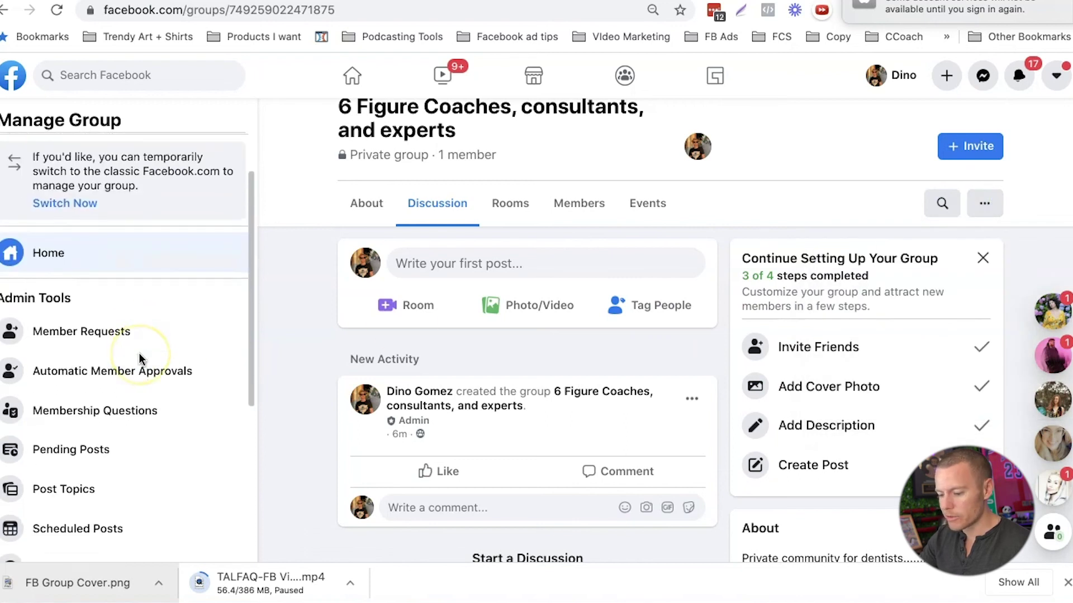
scroll(139, 353, down, 5)
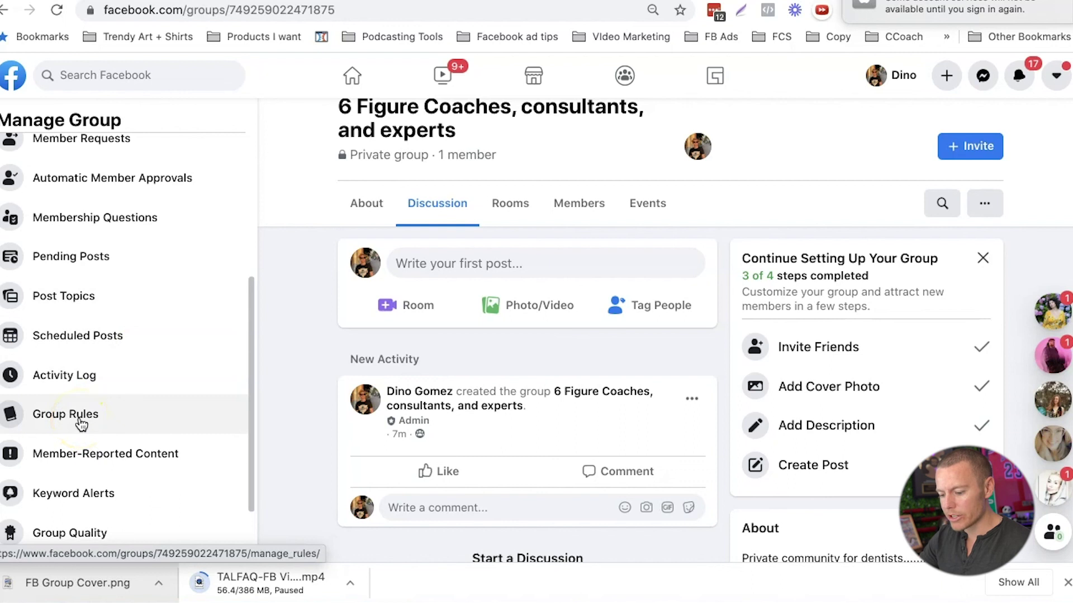
click(109, 422)
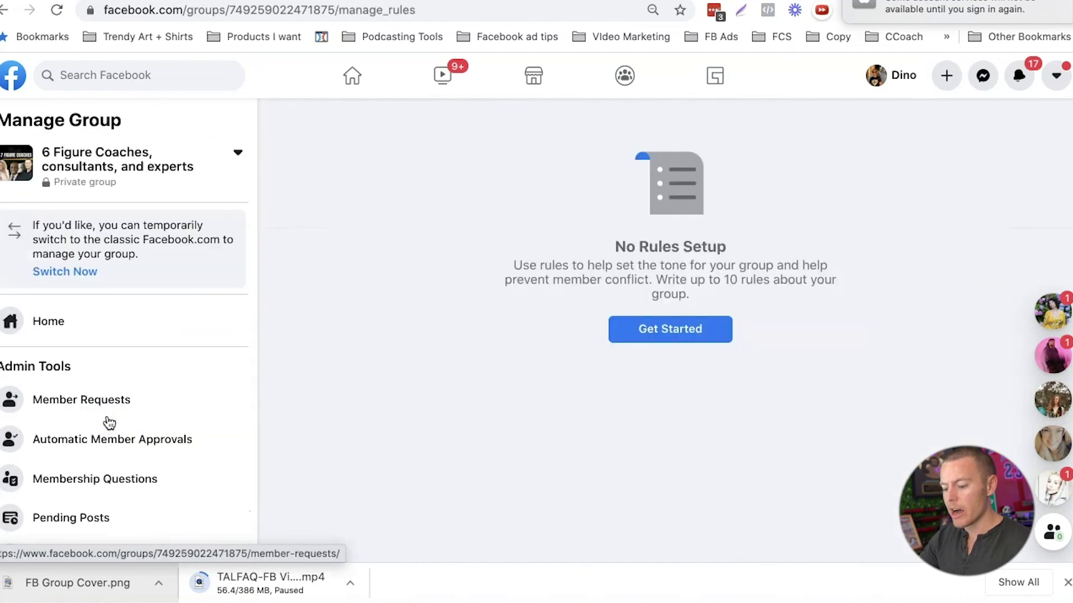
click(669, 333)
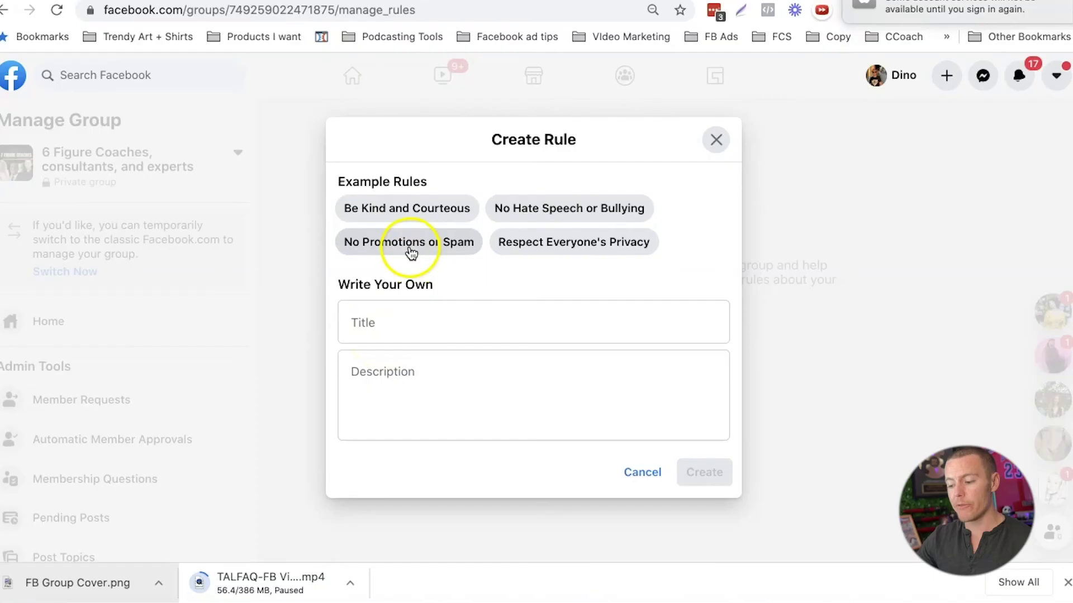
click(367, 249)
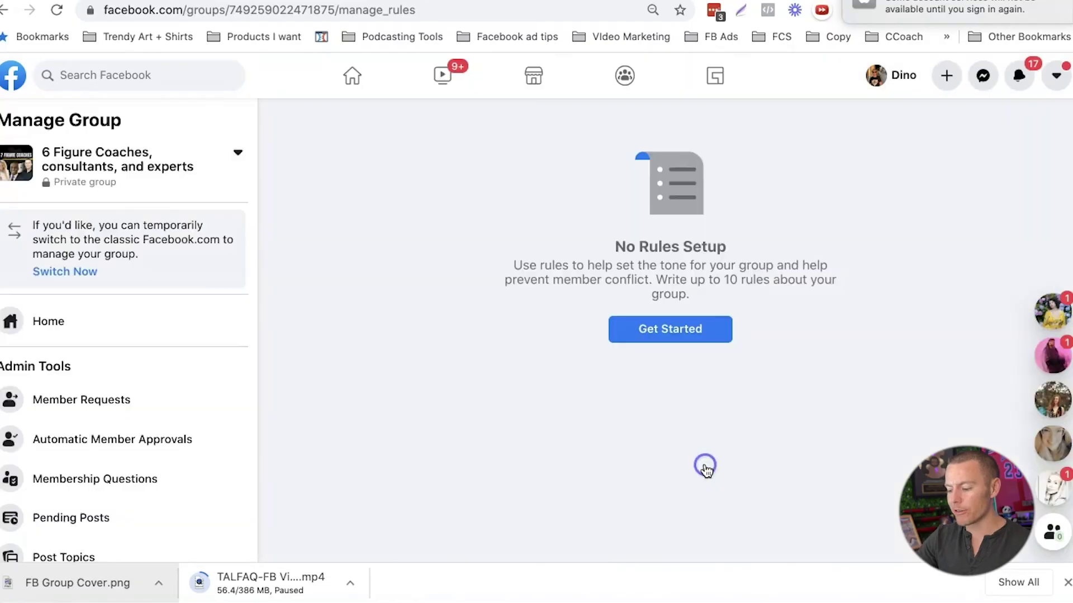
- Set up a keyword alert for "7 Figure Visionary" in the group
scroll(157, 464, down, 3)
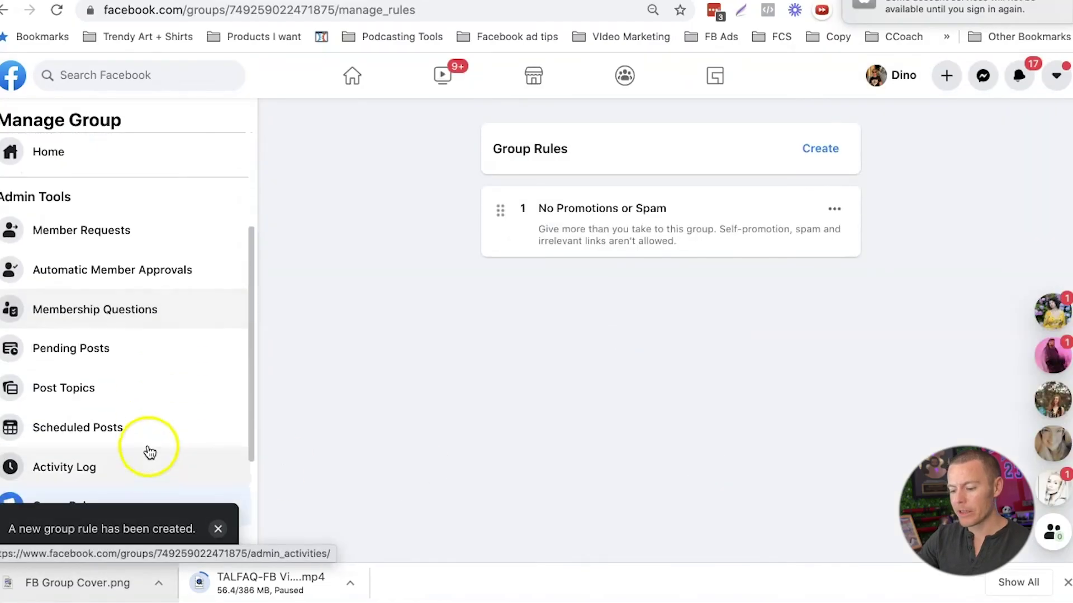
scroll(148, 394, down, 3)
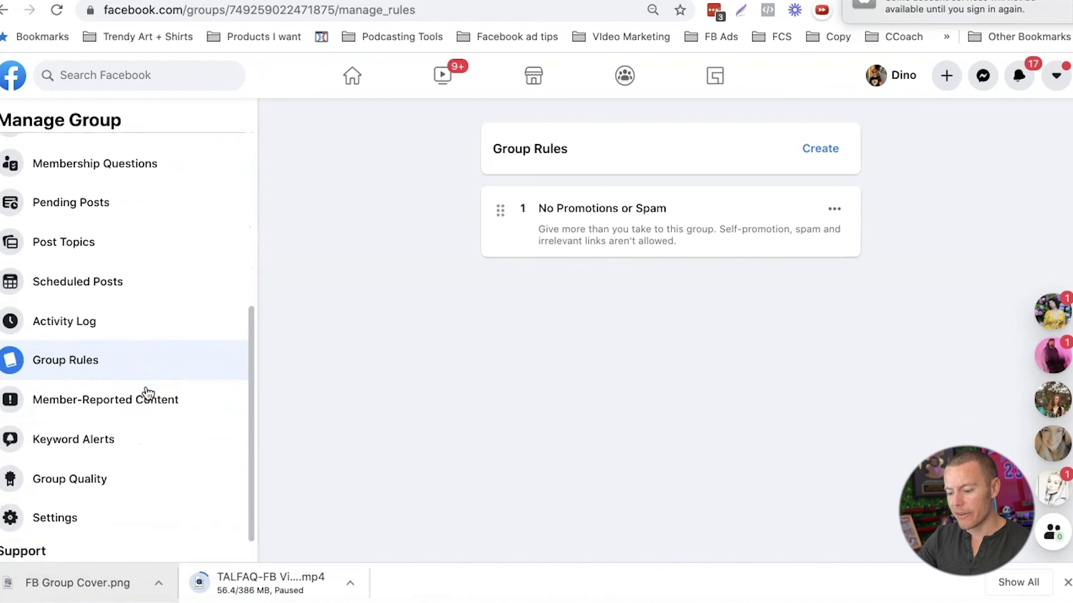
click(79, 443)
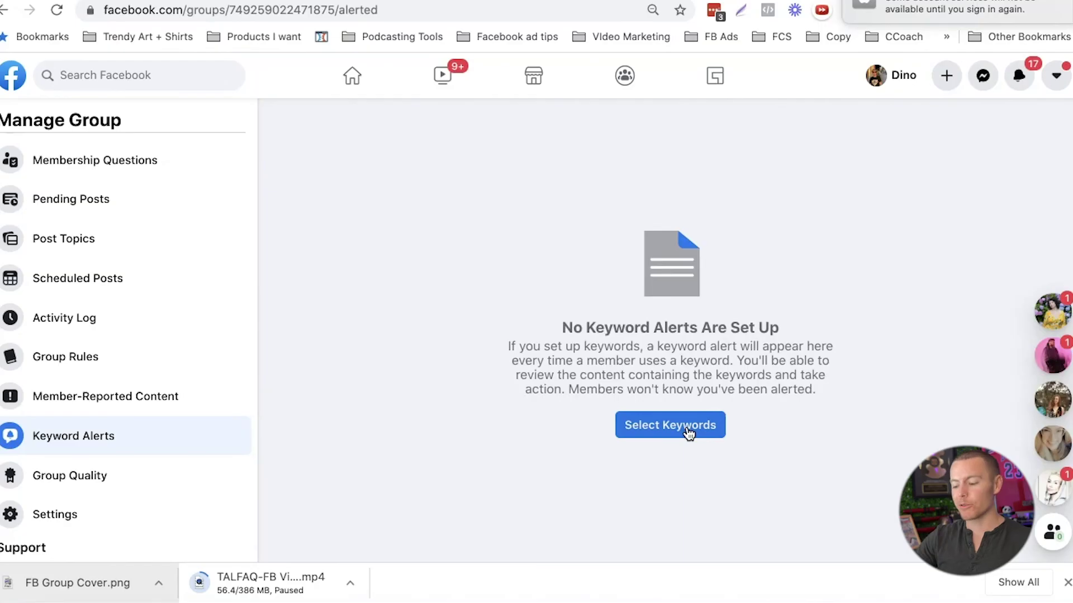
click(686, 430)
click(499, 336)
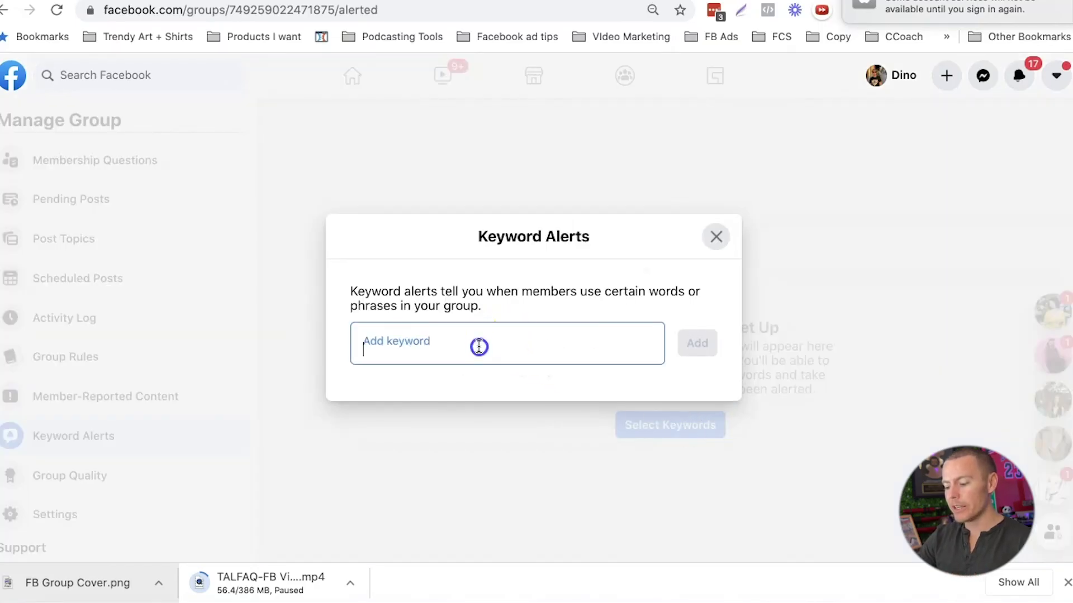
text(7 Figure Visionary)
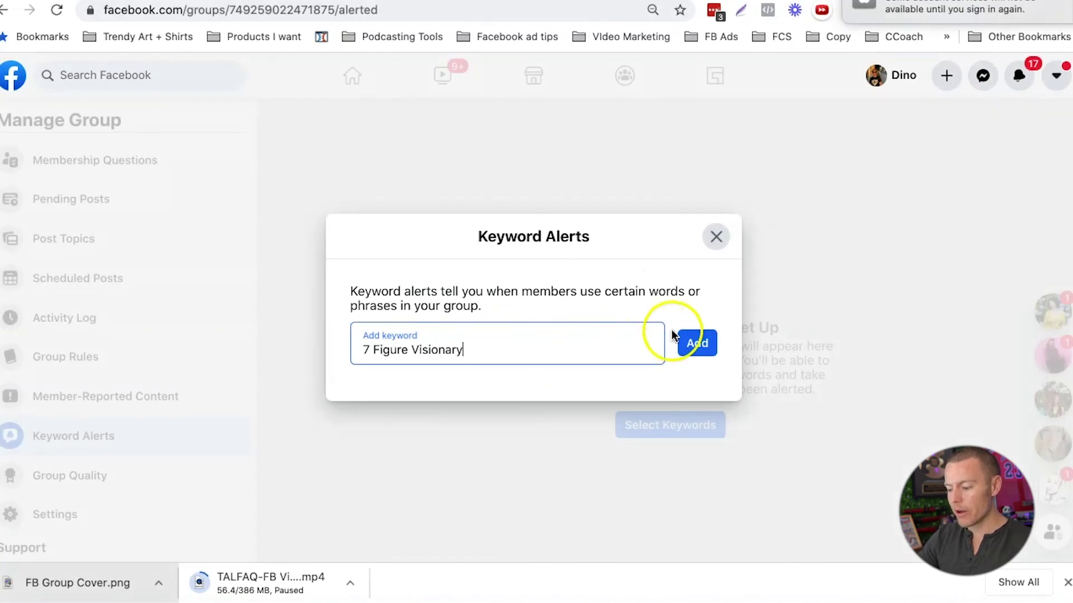
click(693, 342)
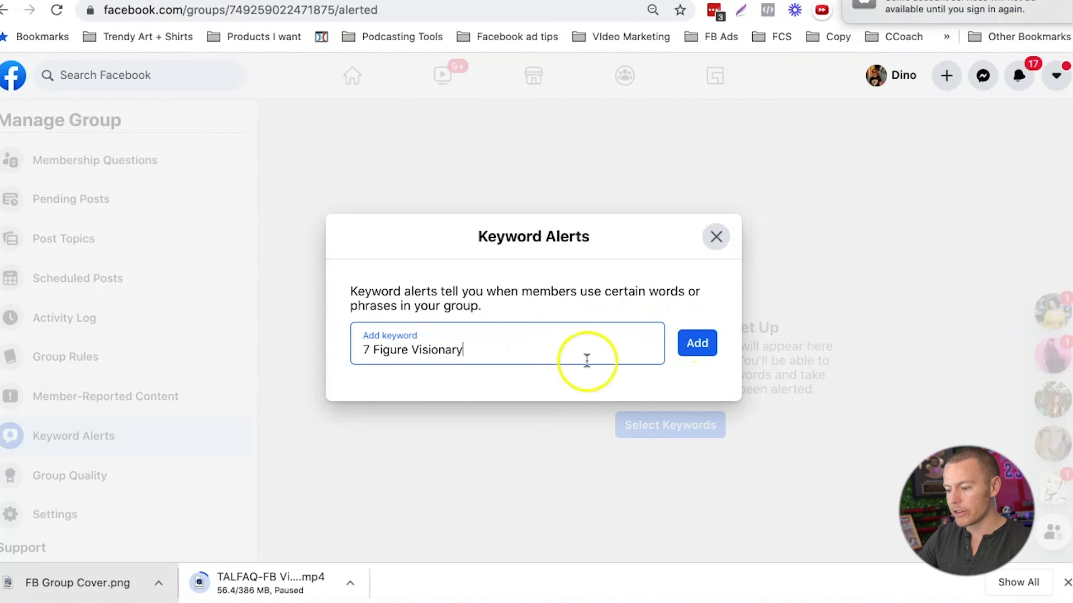
click(695, 343)
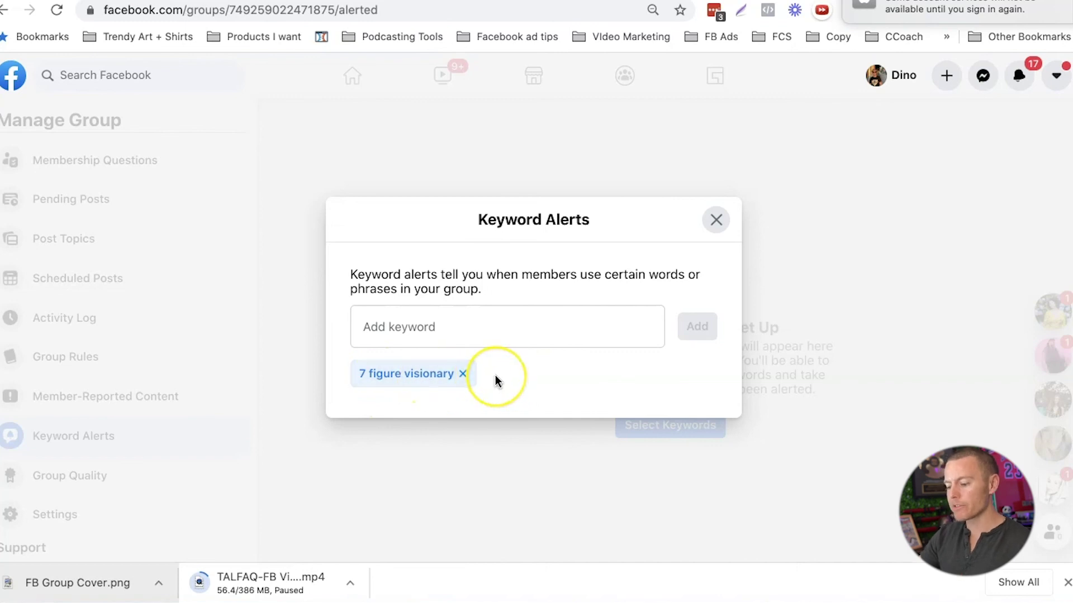
- Add "Looking for" and "need help" as further alert keywords and close the keyword alerts dialog
click(414, 329)
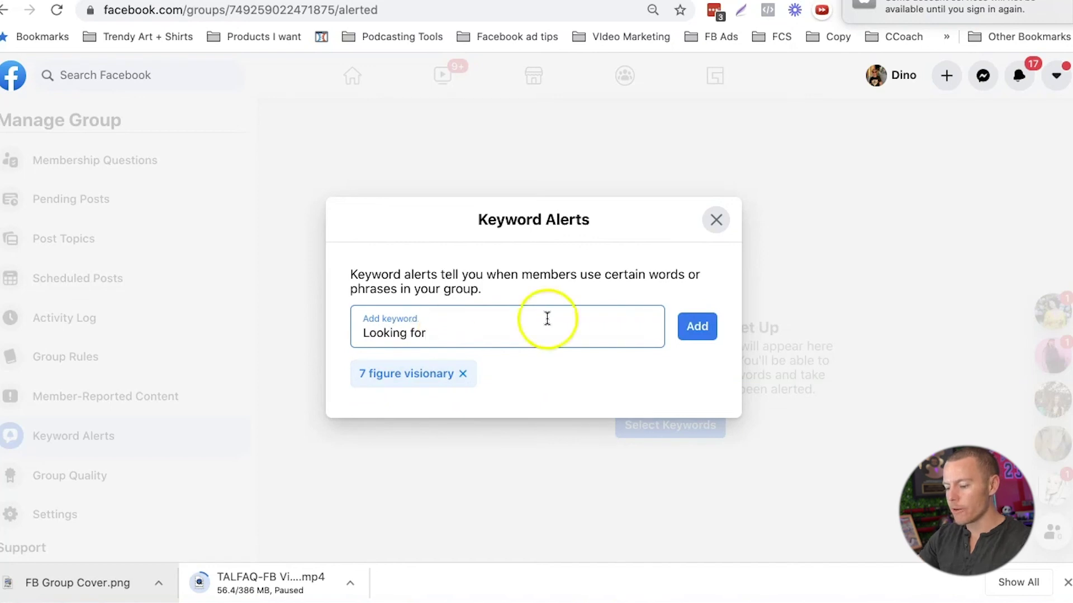
click(693, 327)
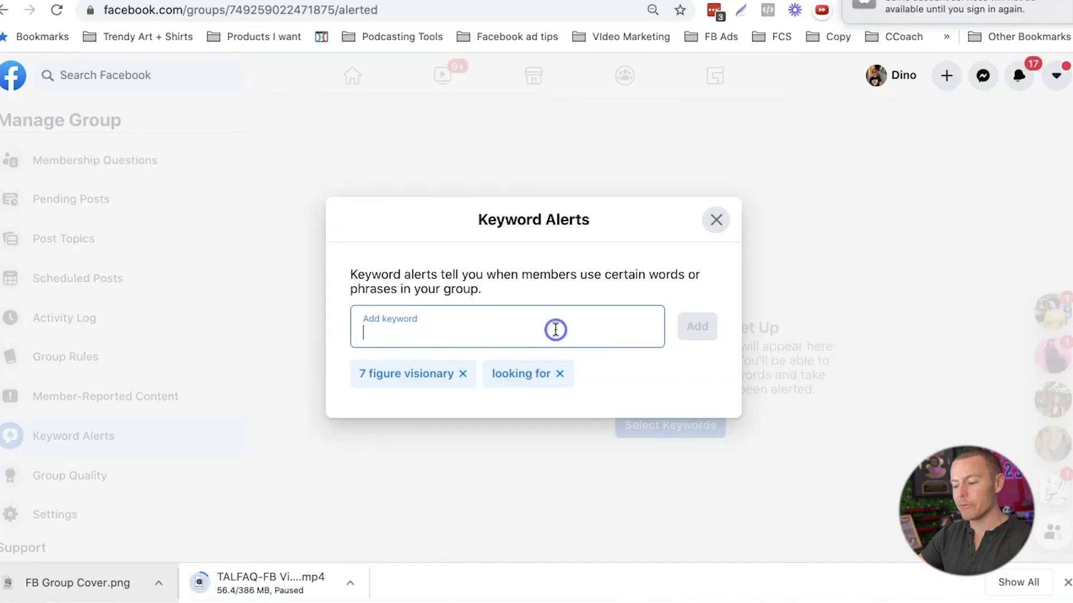
text(i)
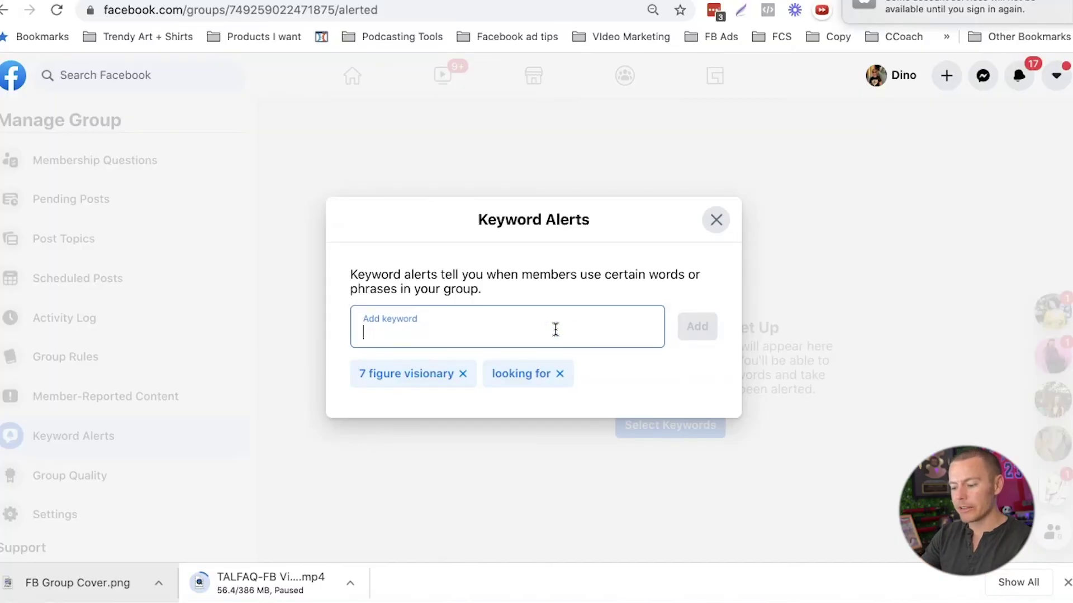
text(eed help)
click(709, 327)
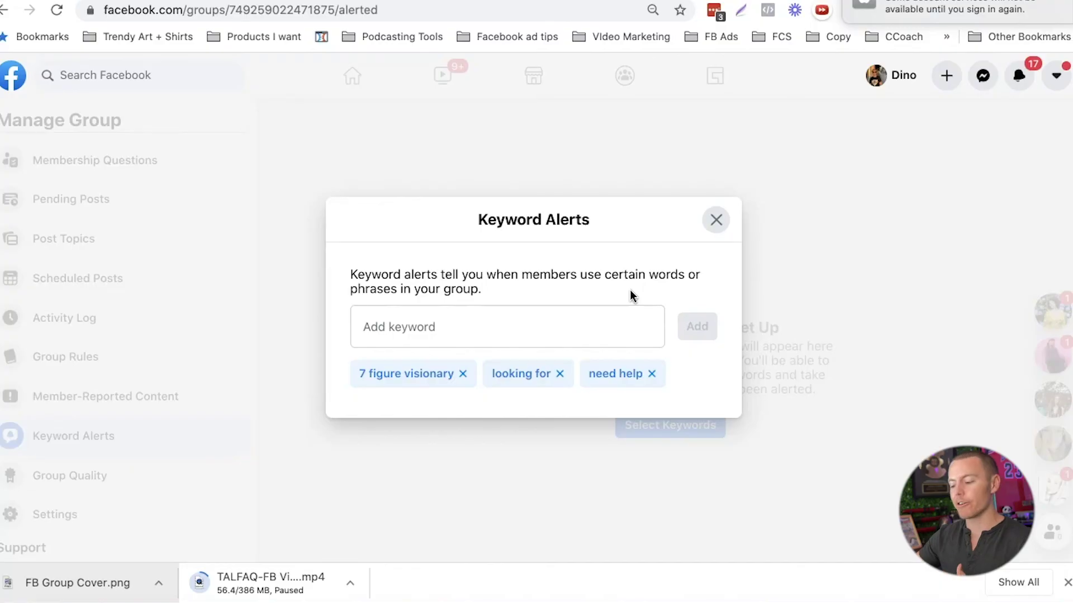
click(707, 224)
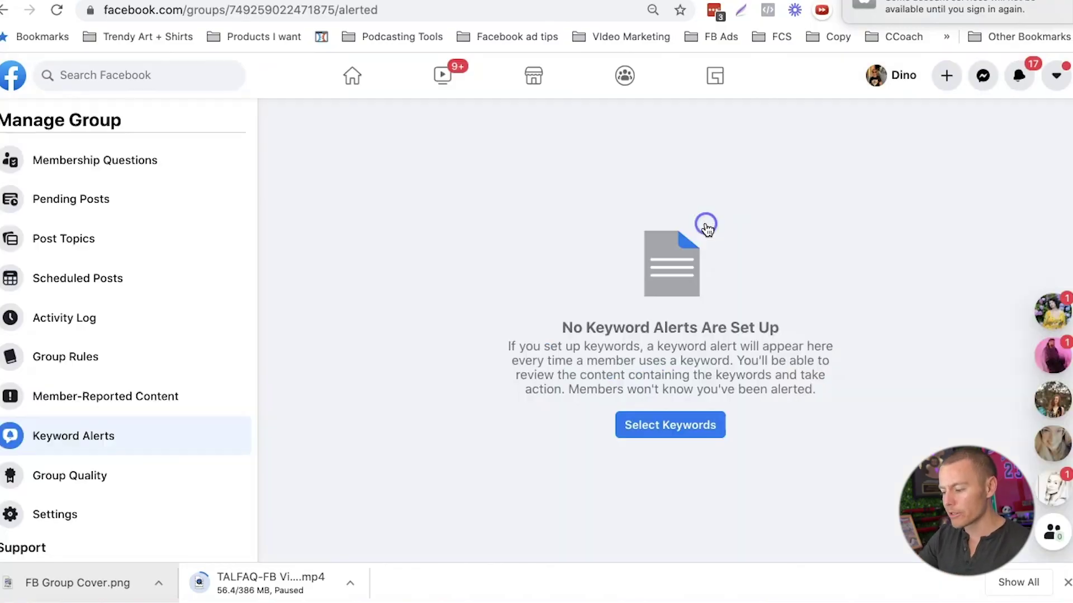
- Open the group's settings page
scroll(166, 318, down, 2)
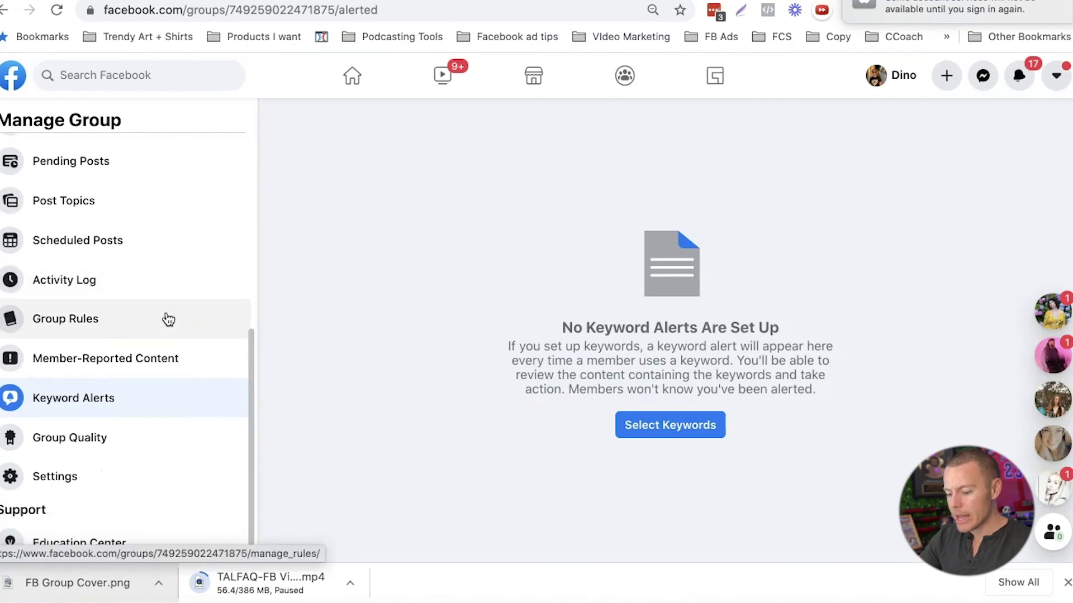
click(61, 478)
click(68, 480)
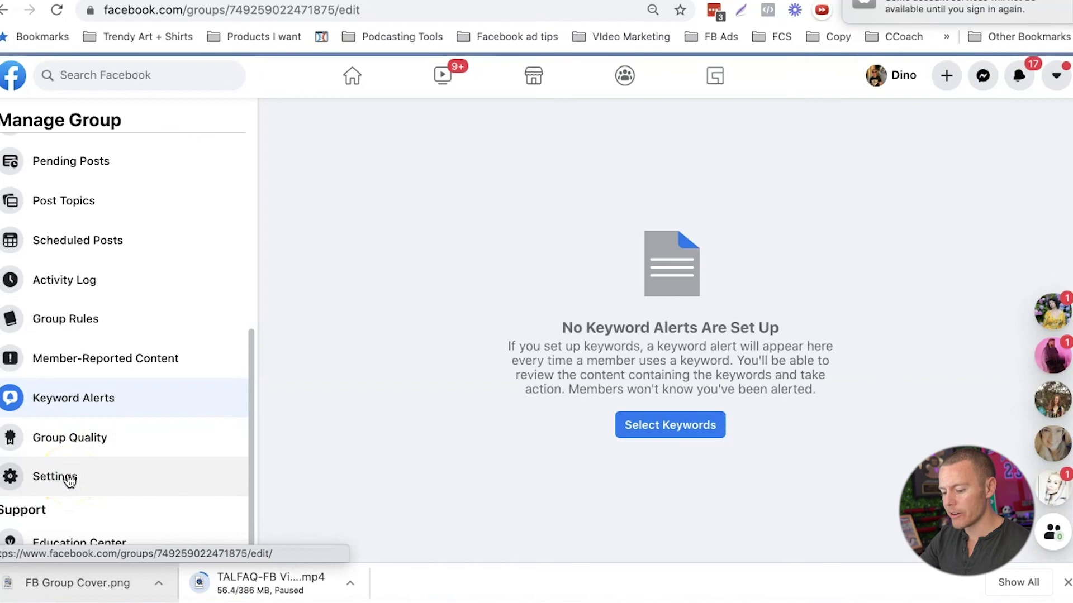
click(373, 333)
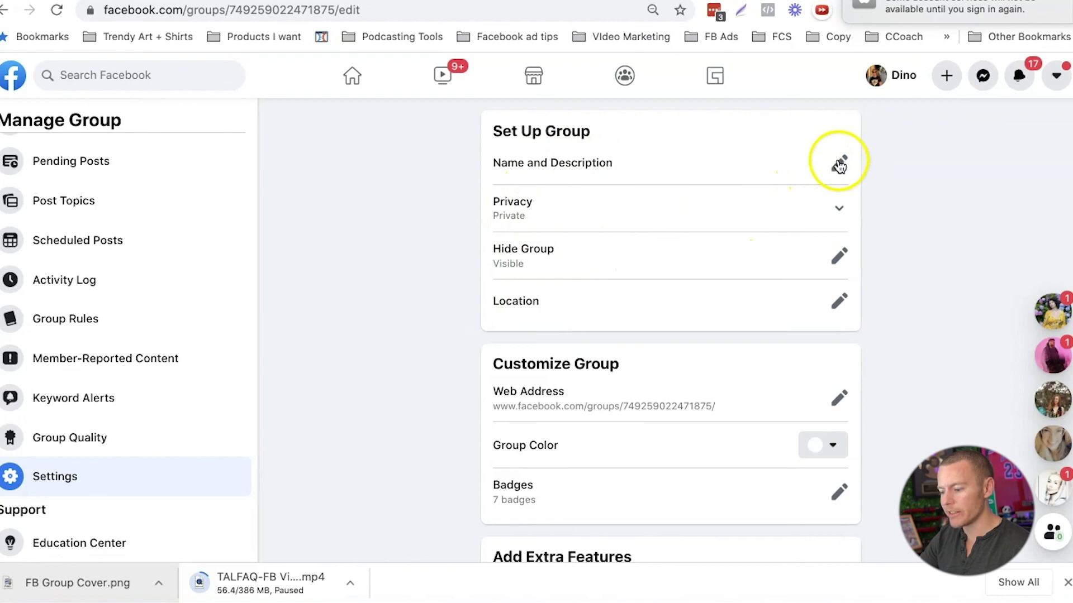
- Try to customize the group's web address as "6figurecoaching"
scroll(744, 253, down, 1)
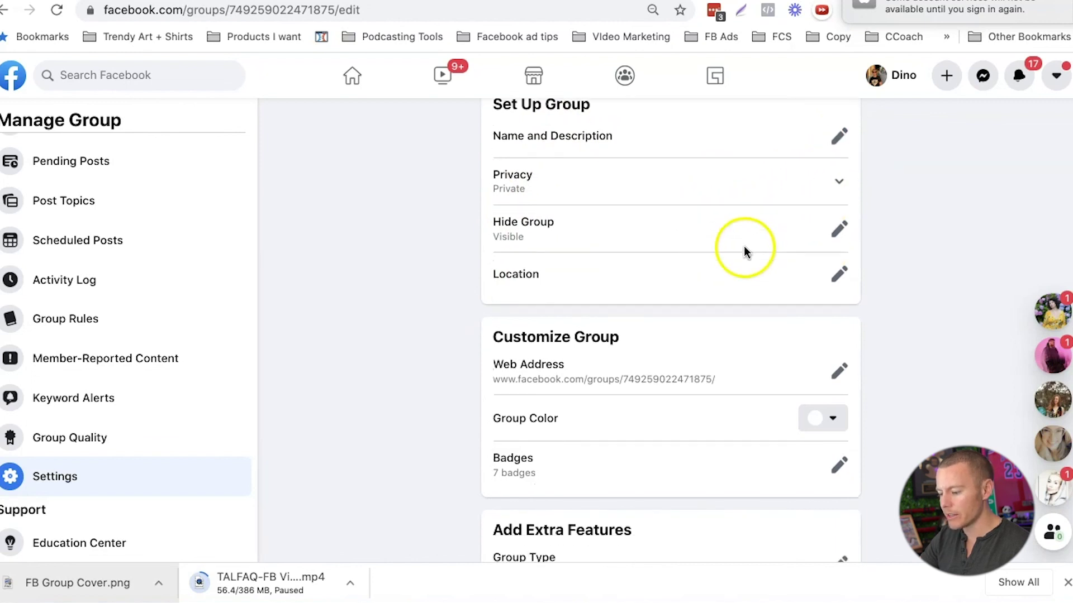
drag(527, 241, 491, 234)
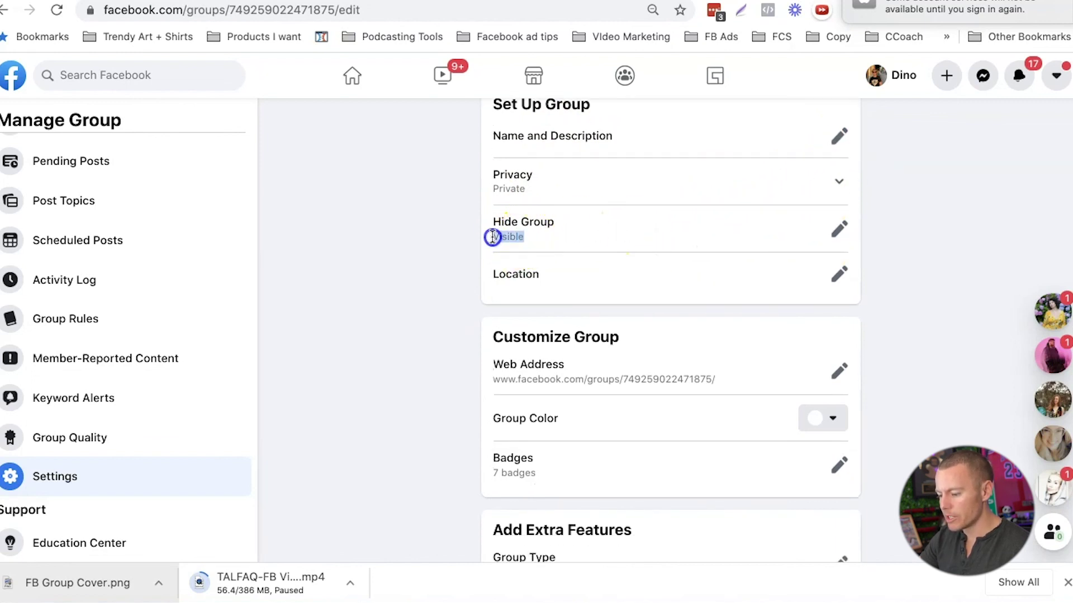
scroll(570, 247, down, 1)
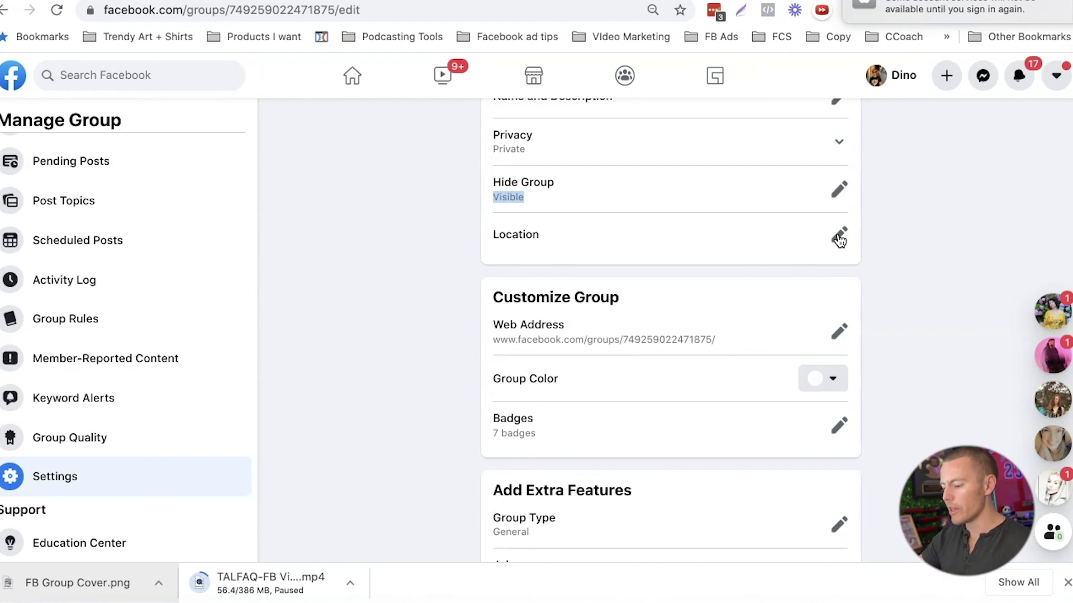
scroll(731, 264, down, 1)
drag(565, 286, 491, 285)
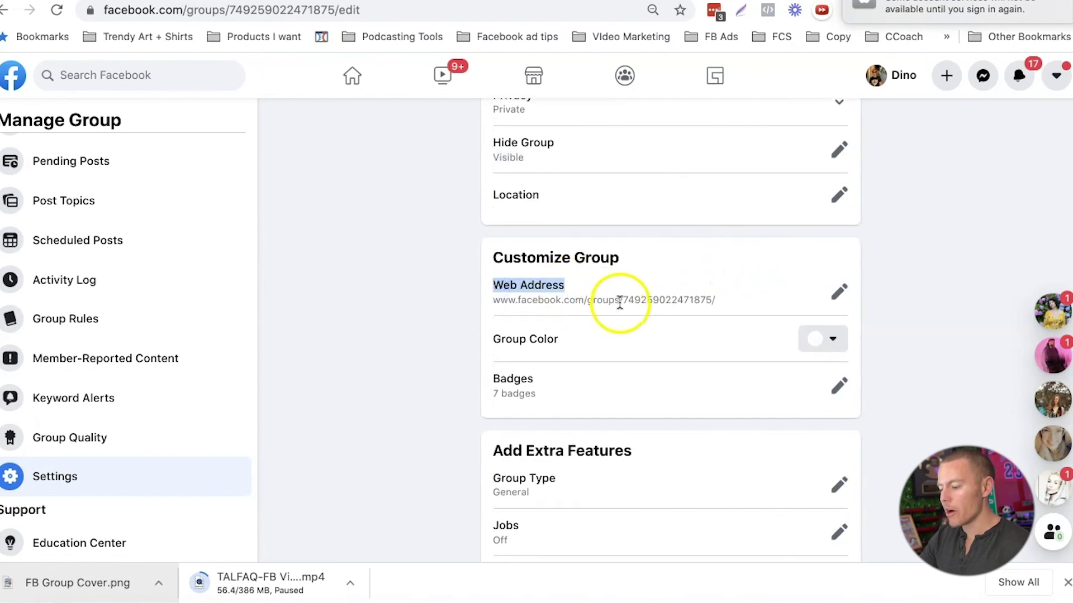
click(838, 290)
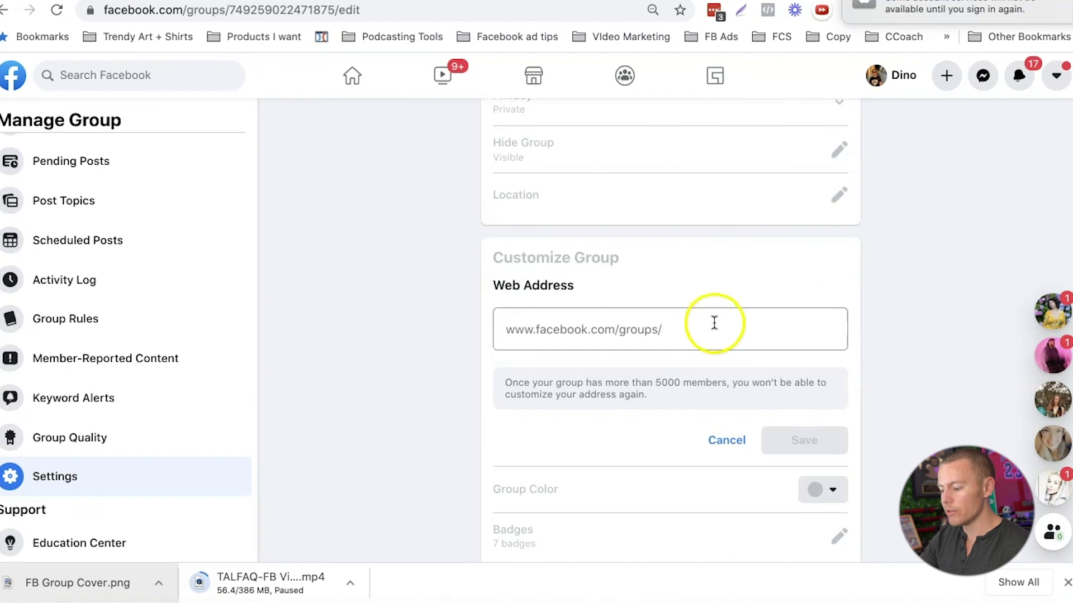
click(684, 333)
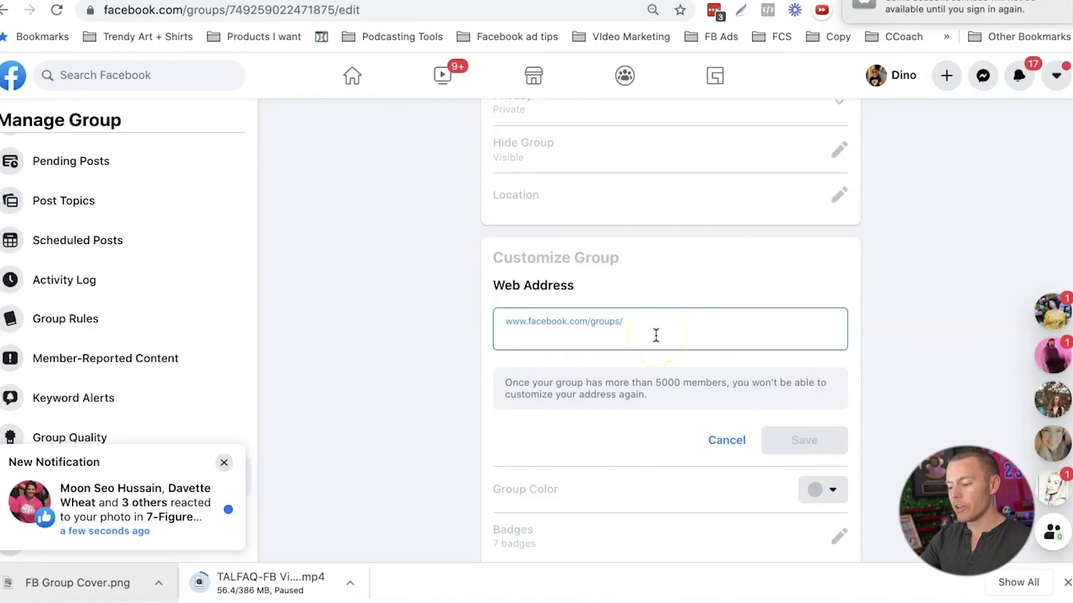
text(6figurecoaching)
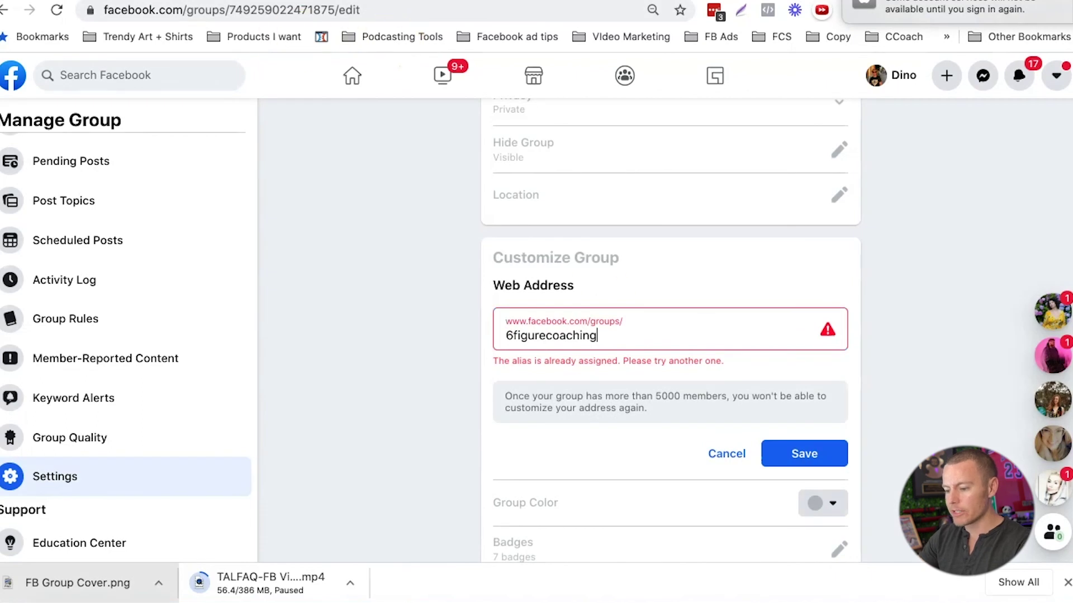
- Try "6figurecoachesandexperts" as the group's web address, check the note on the member limit and discard the edit
key(BackSpace)
key(BackSpace)
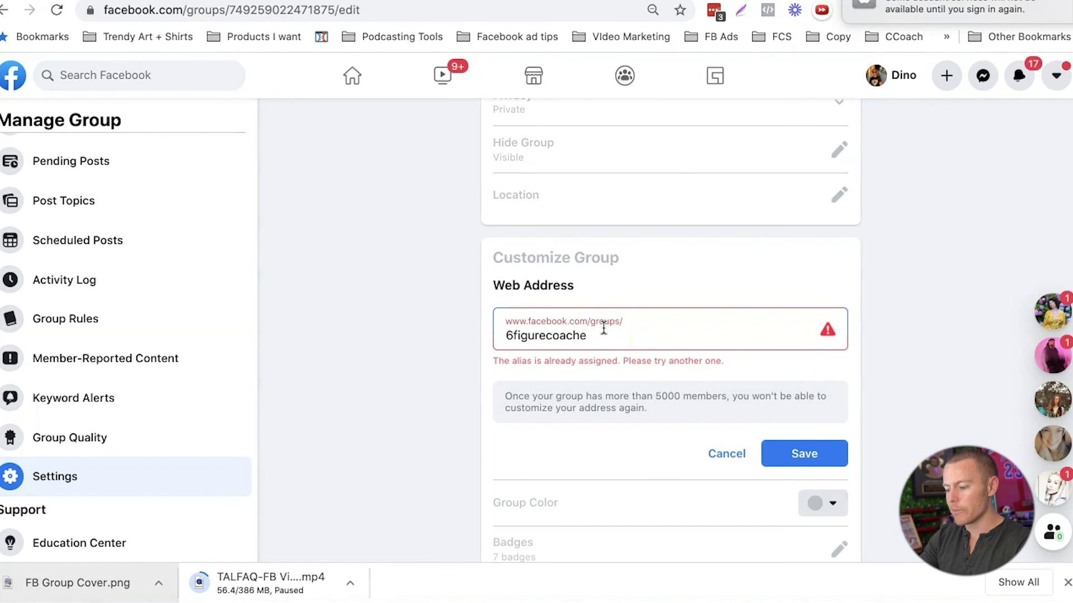
text(and)
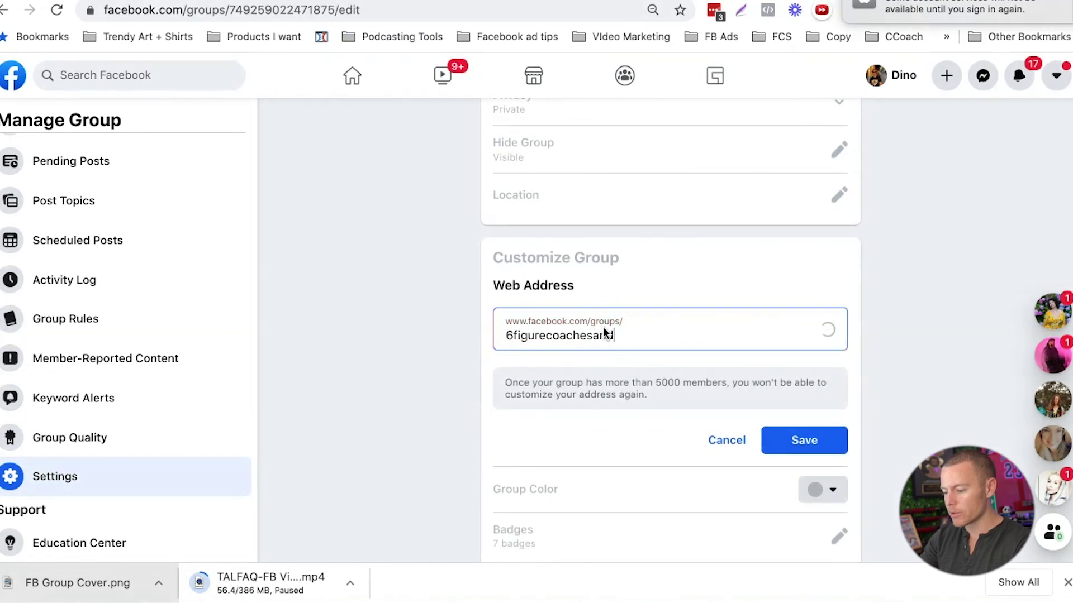
text(experts)
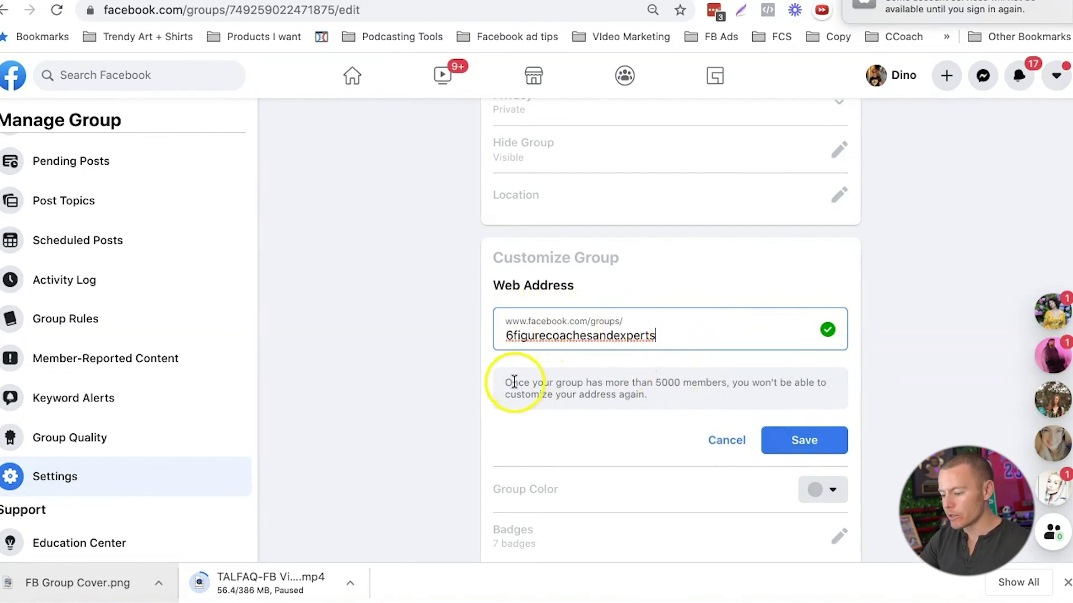
drag(506, 384, 630, 389)
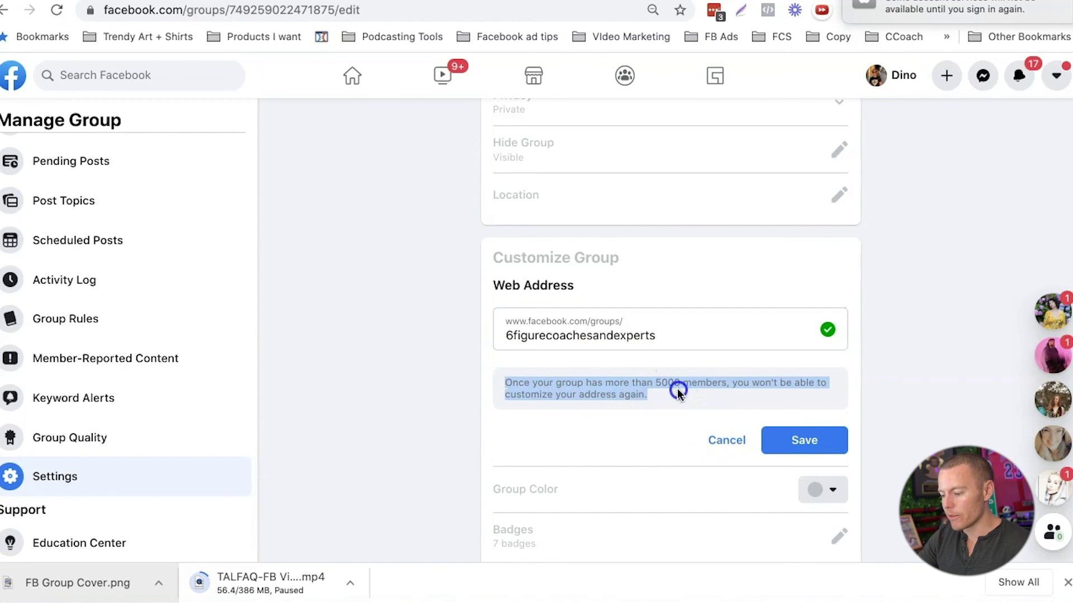
click(677, 389)
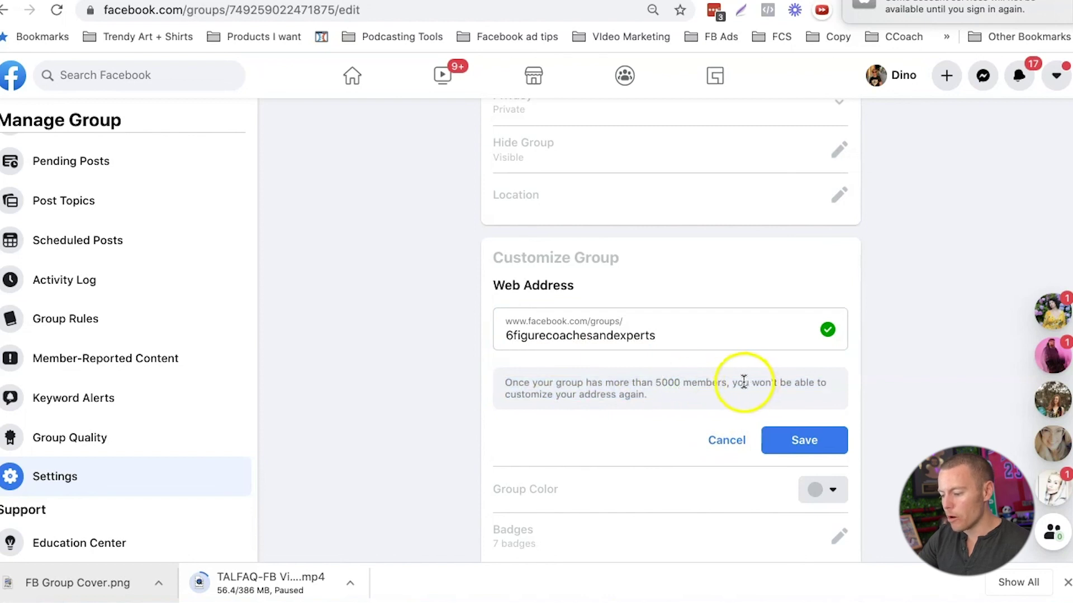
drag(743, 384, 713, 402)
click(629, 411)
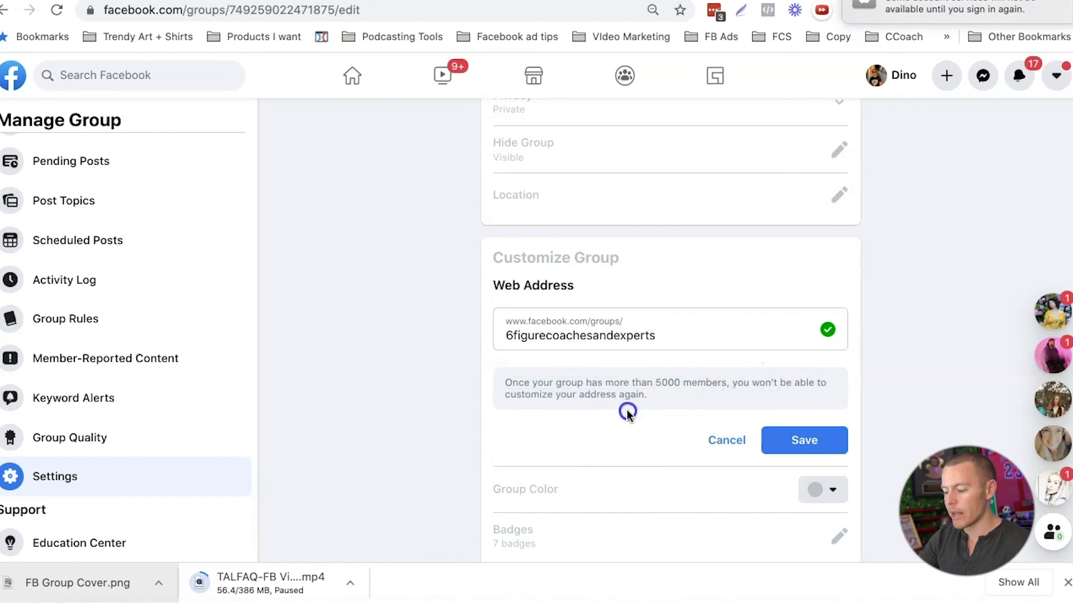
click(549, 329)
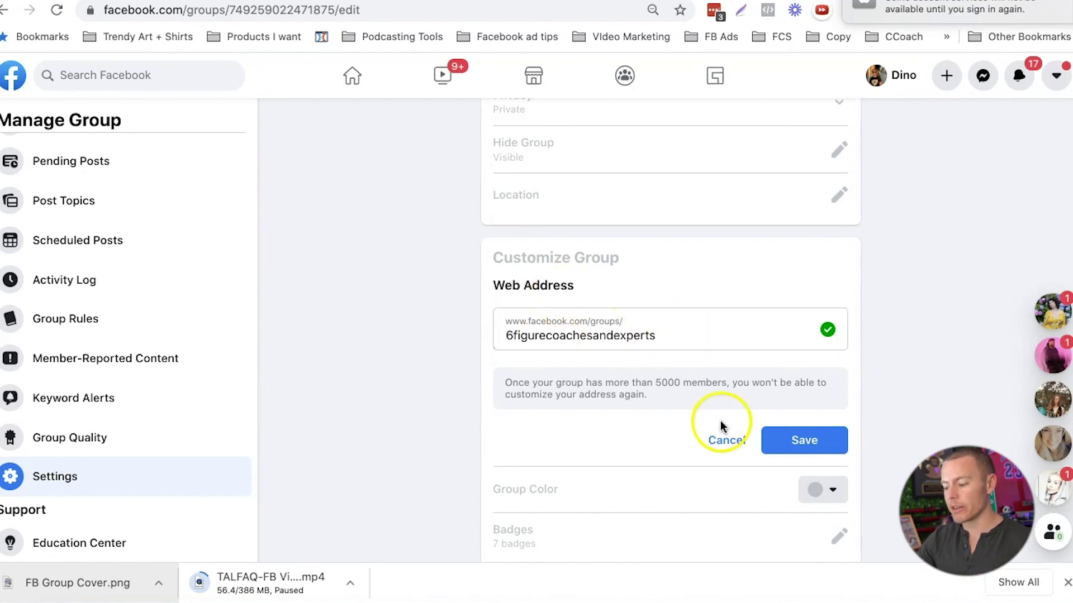
click(724, 439)
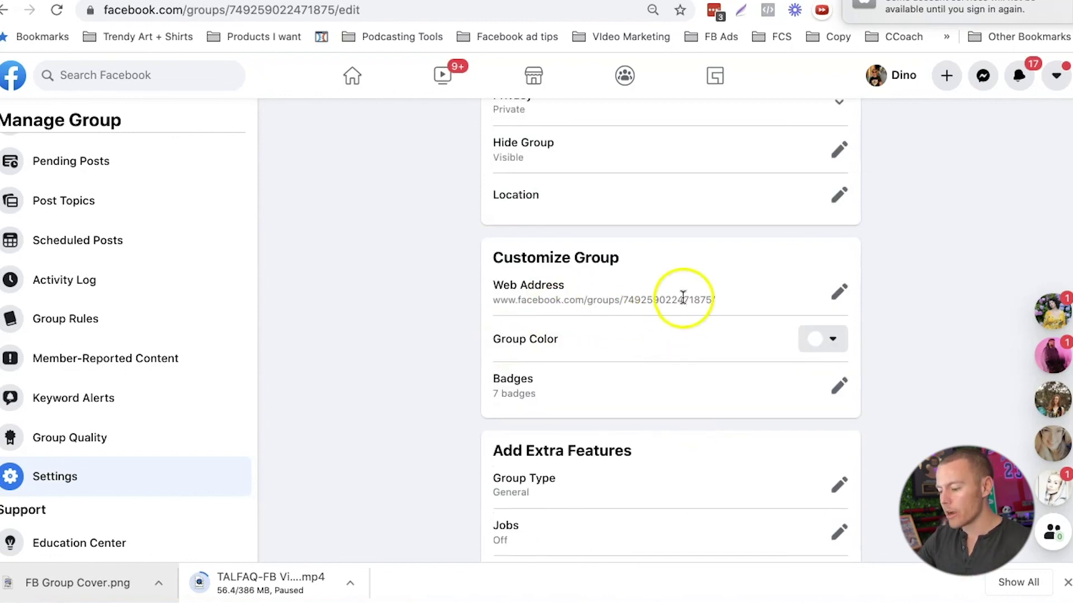
- Set the group color to the second blue in the palette and save it
scroll(592, 310, down, 1)
click(836, 309)
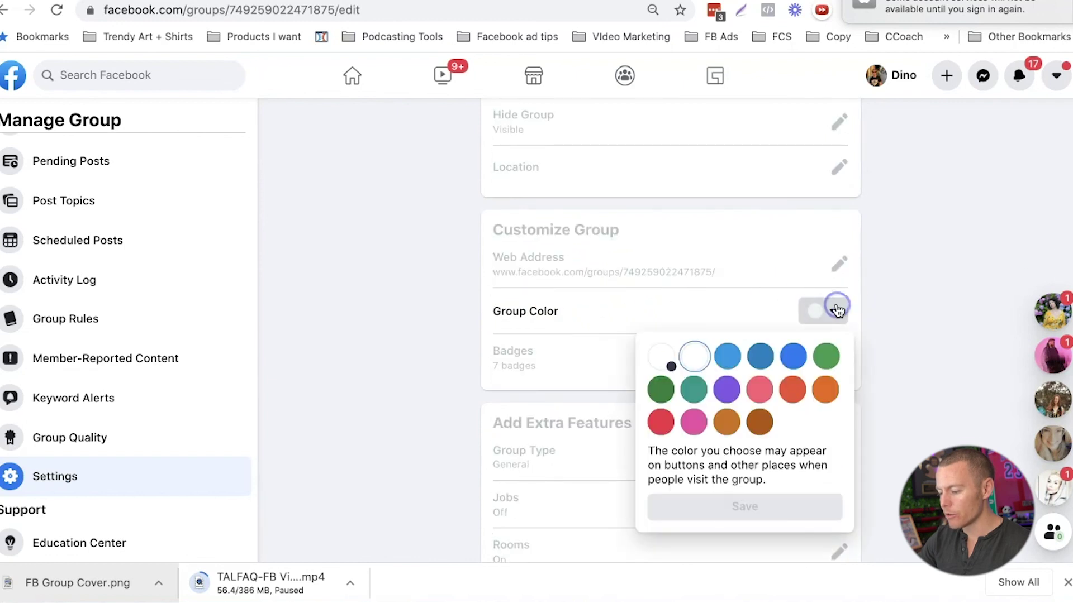
click(760, 357)
click(733, 523)
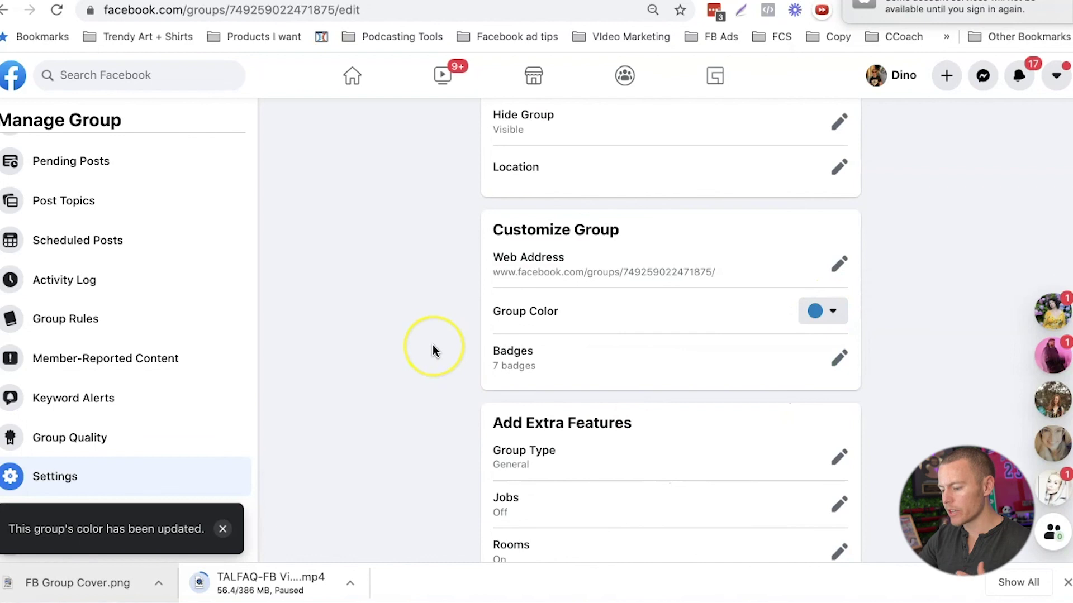
- Look through the badges, extra features and membership settings of the group
scroll(465, 354, down, 1)
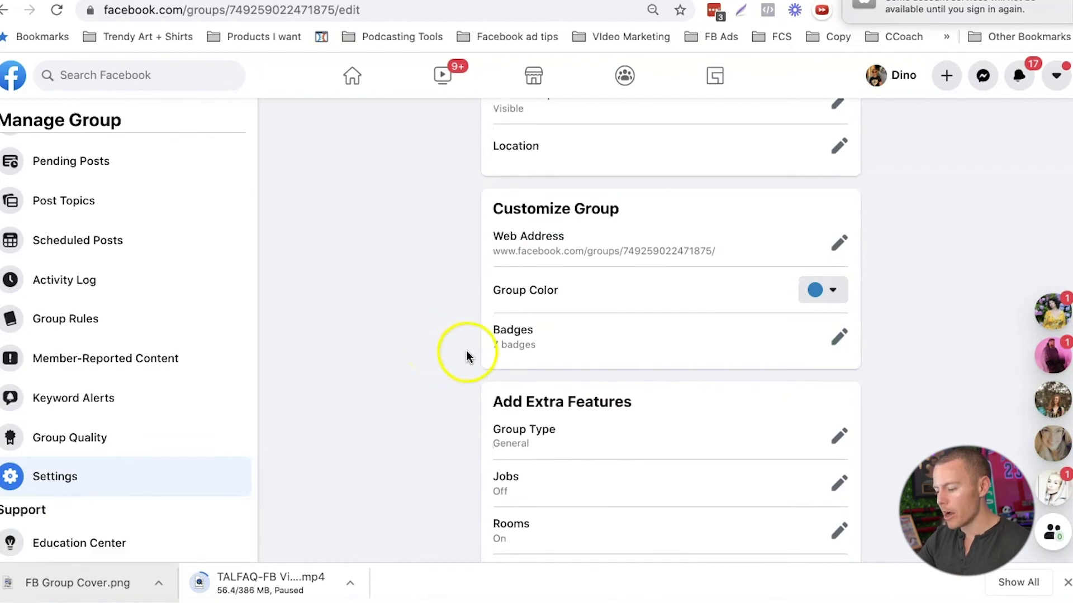
scroll(575, 340, down, 2)
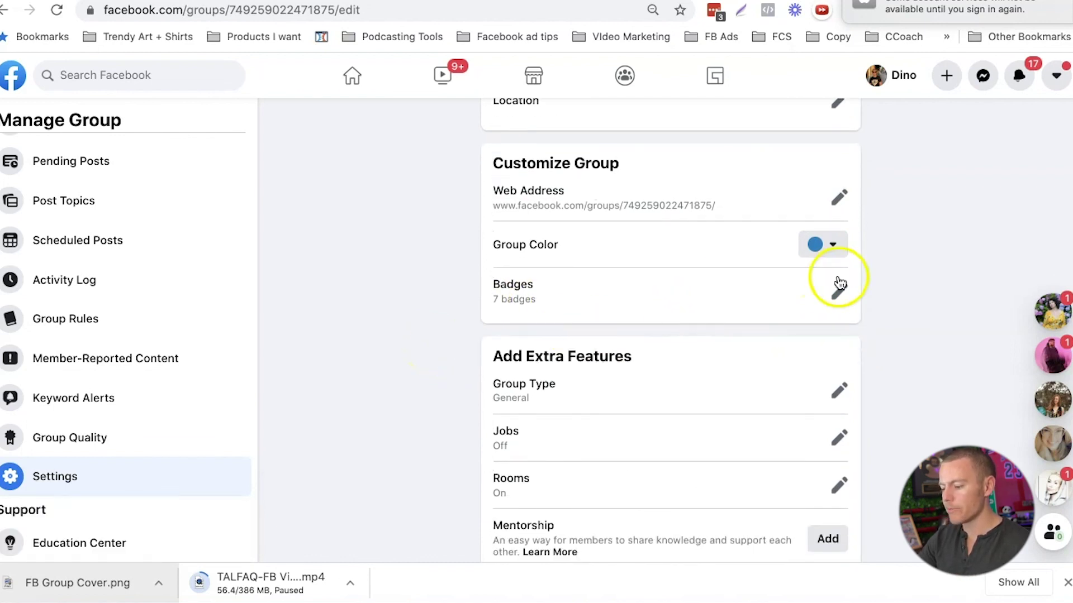
scroll(722, 338, down, 3)
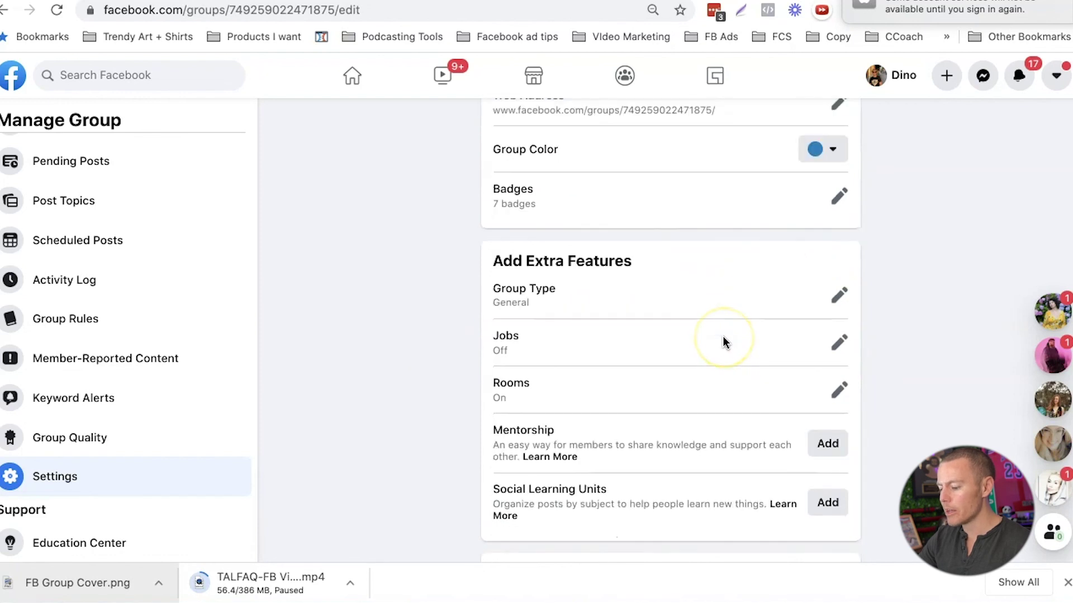
scroll(723, 338, down, 5)
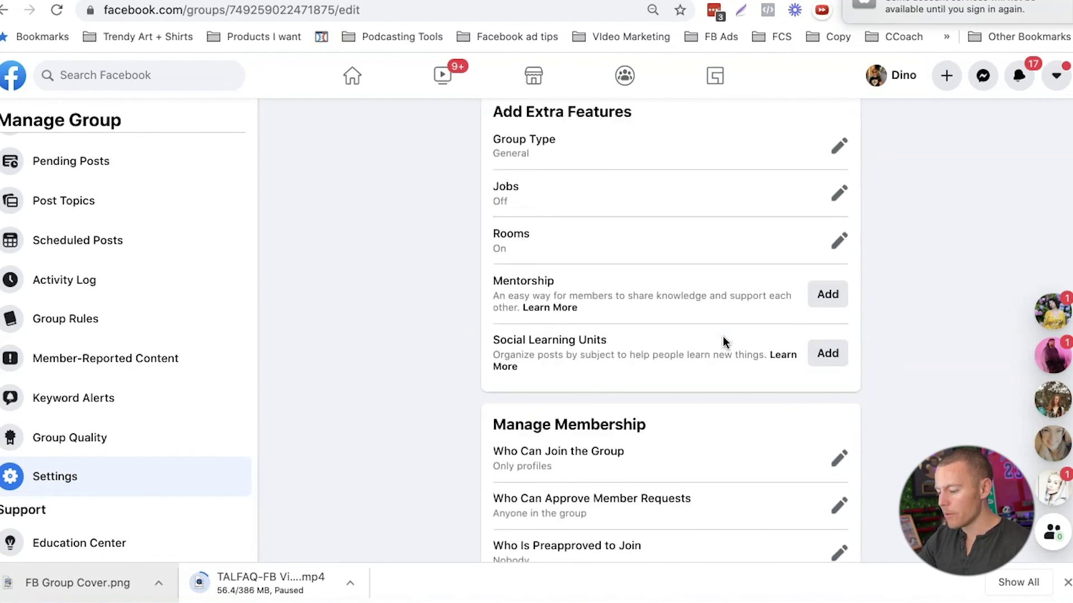